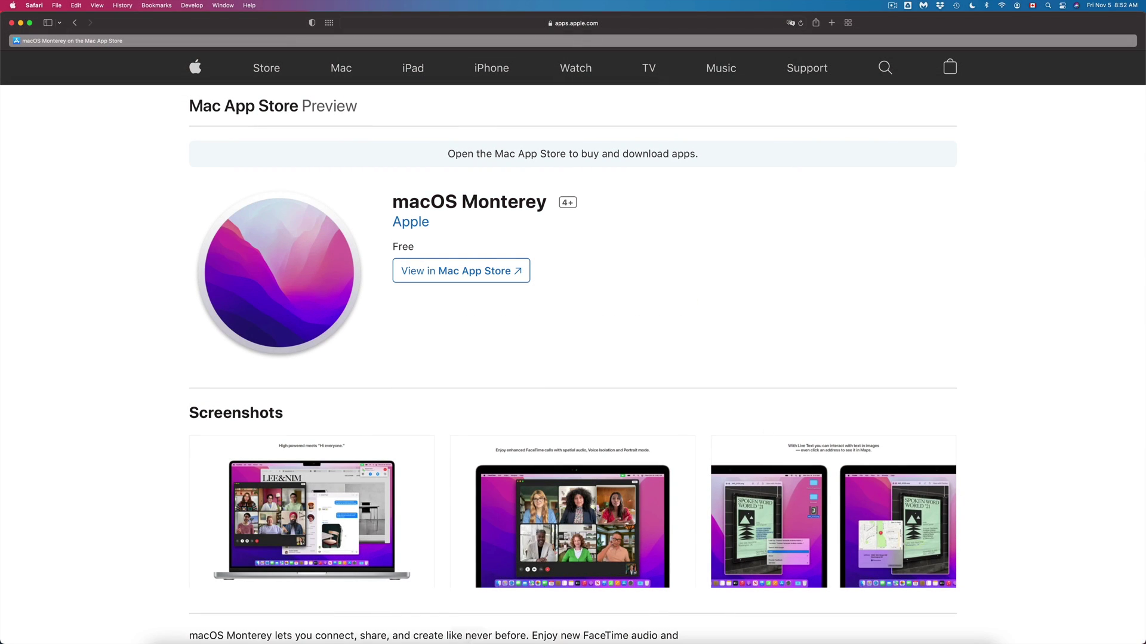
Check System Preferences' Software Update for available macOS updates, then close that window.
mouse_move(469, 641)
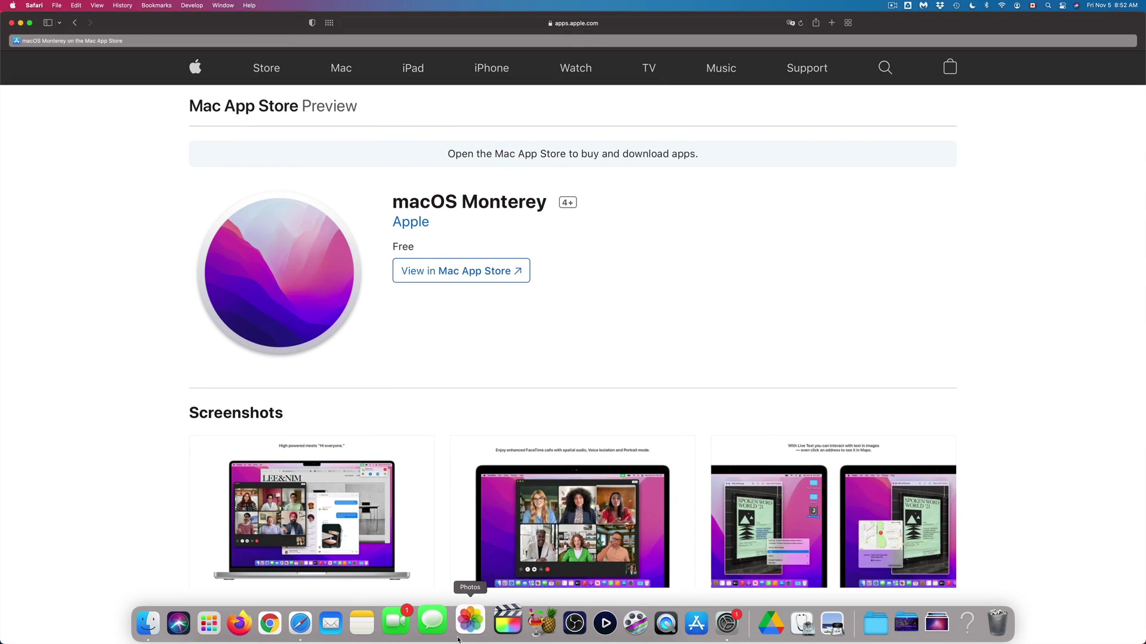
click(719, 640)
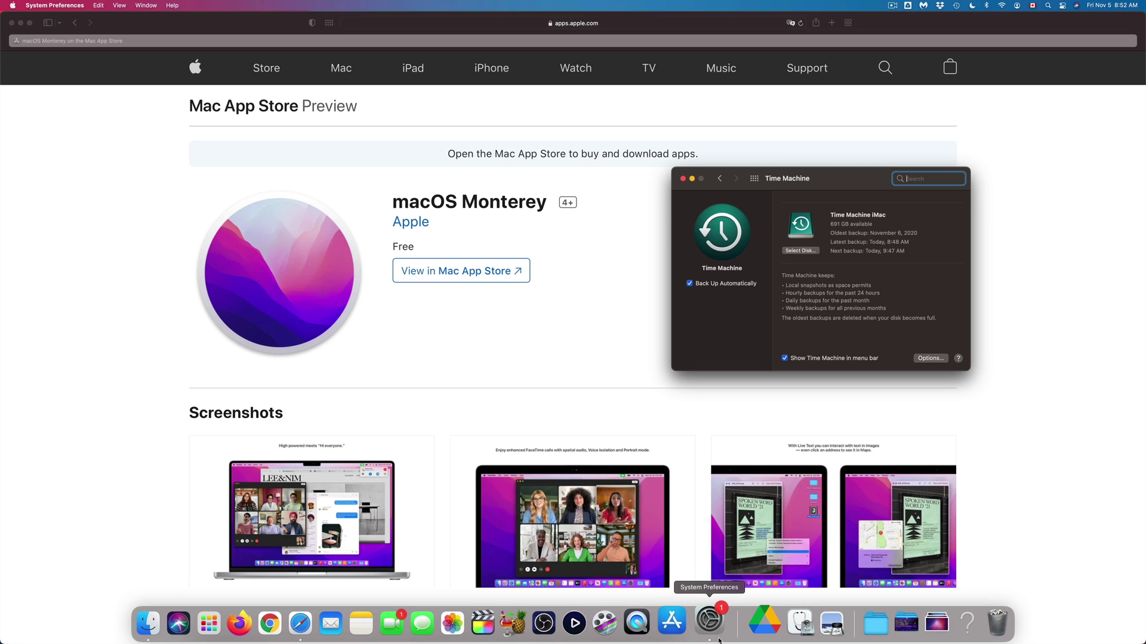
click(718, 179)
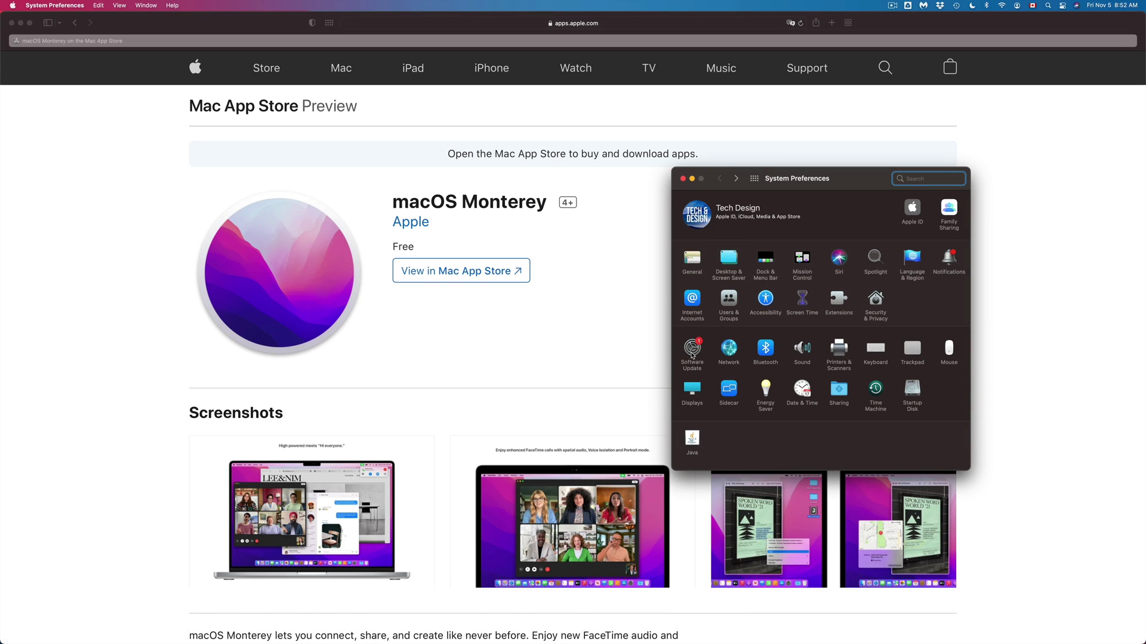
click(693, 352)
drag(820, 186, 740, 251)
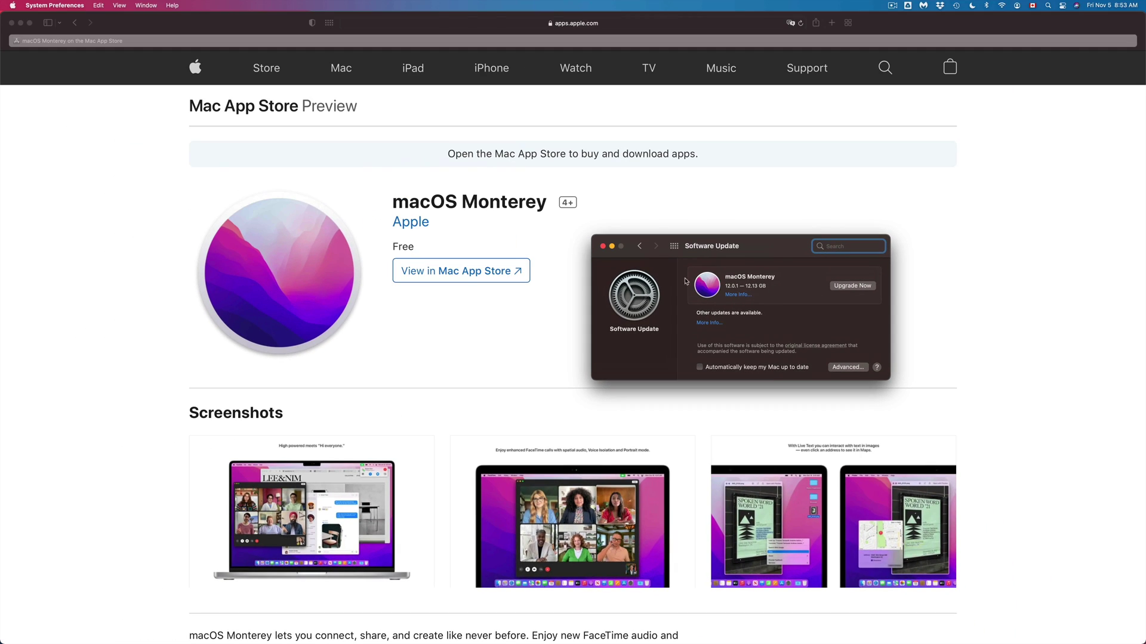
click(603, 246)
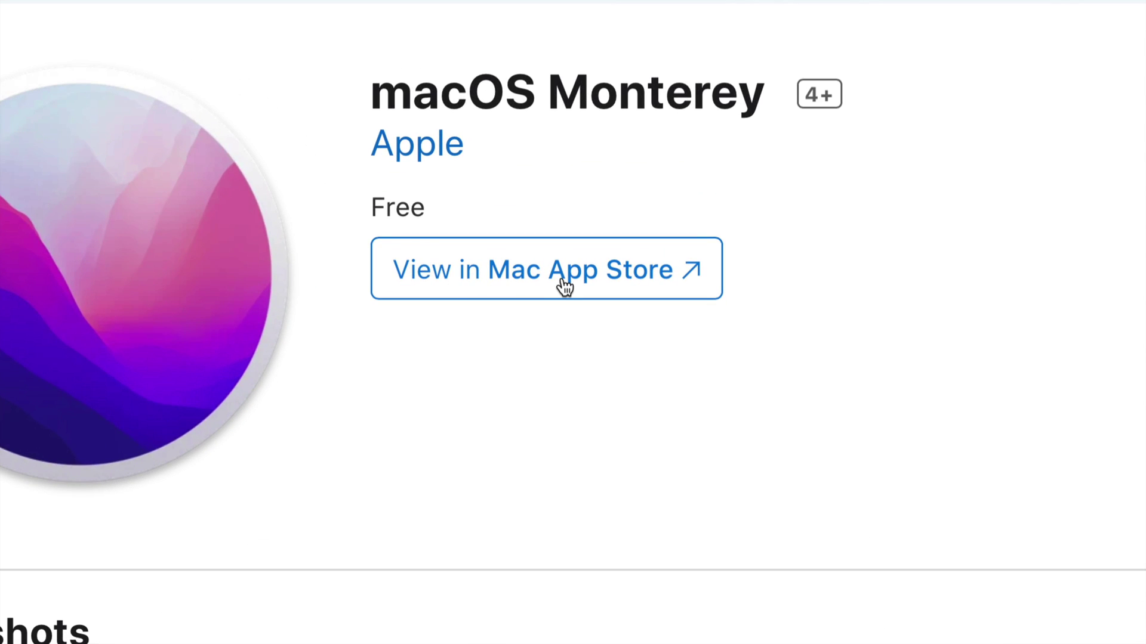
Open the App Store and search for 'monterey'.
click(564, 286)
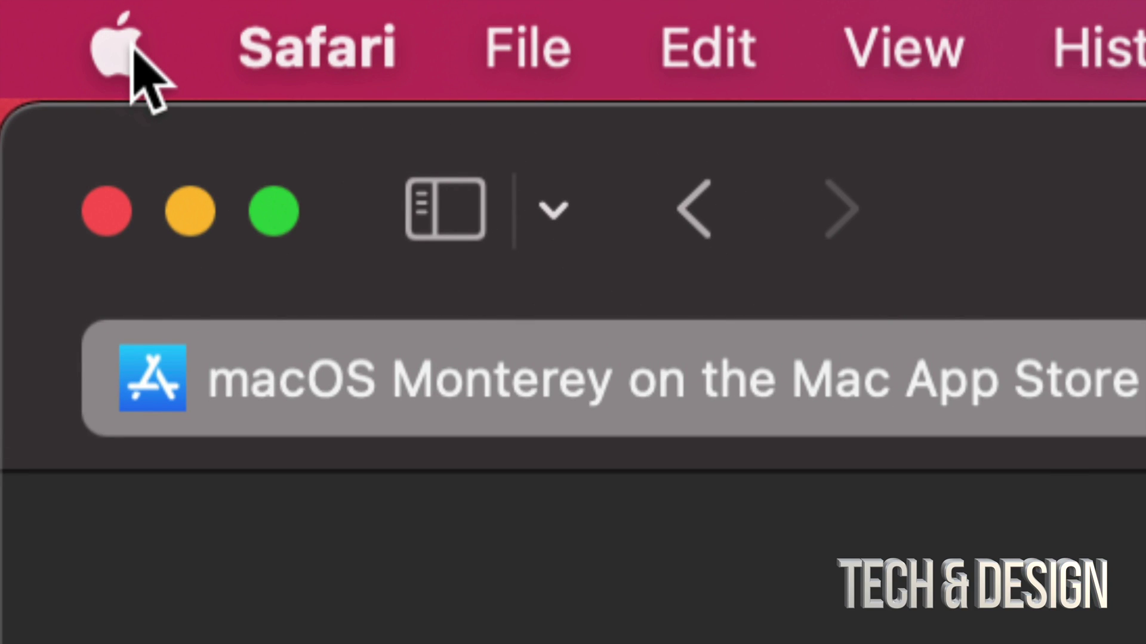
click(132, 47)
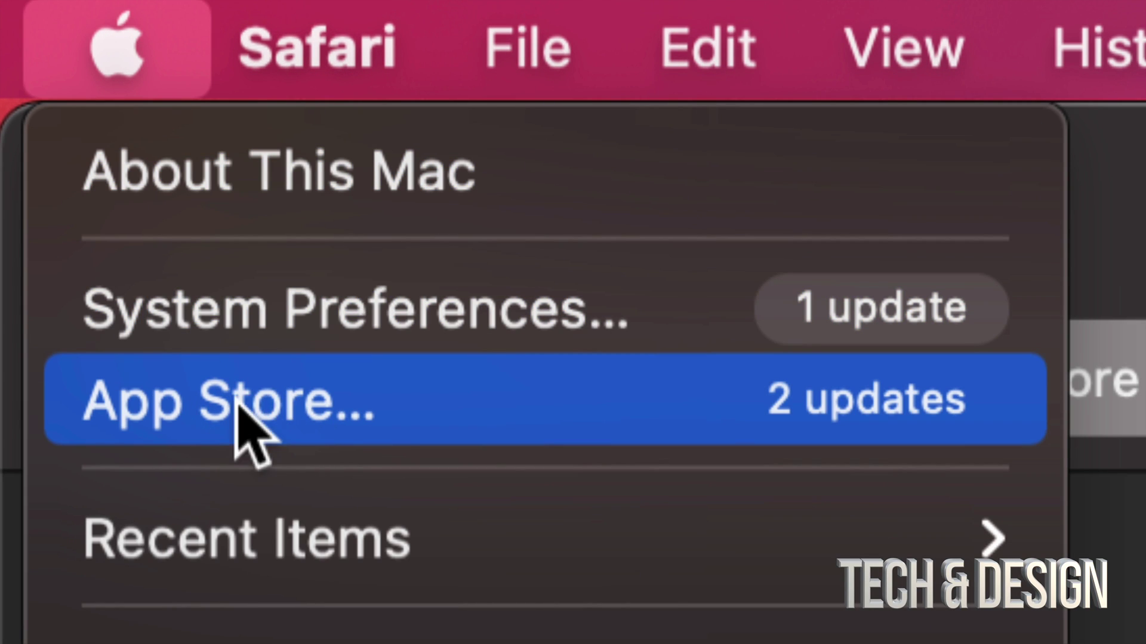
click(312, 412)
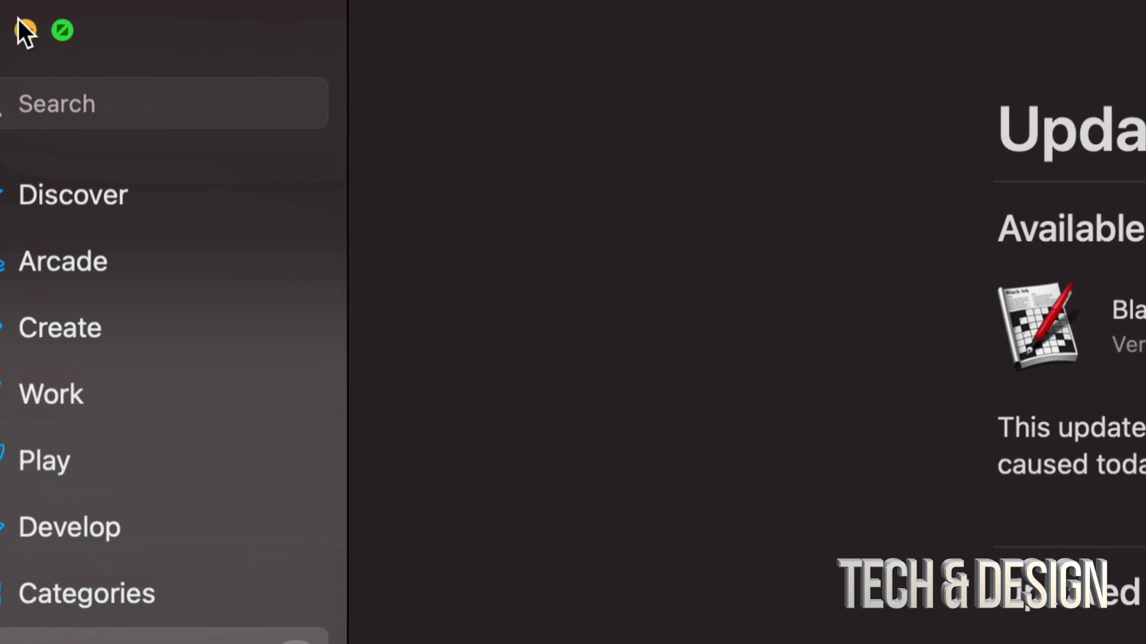
click(95, 104)
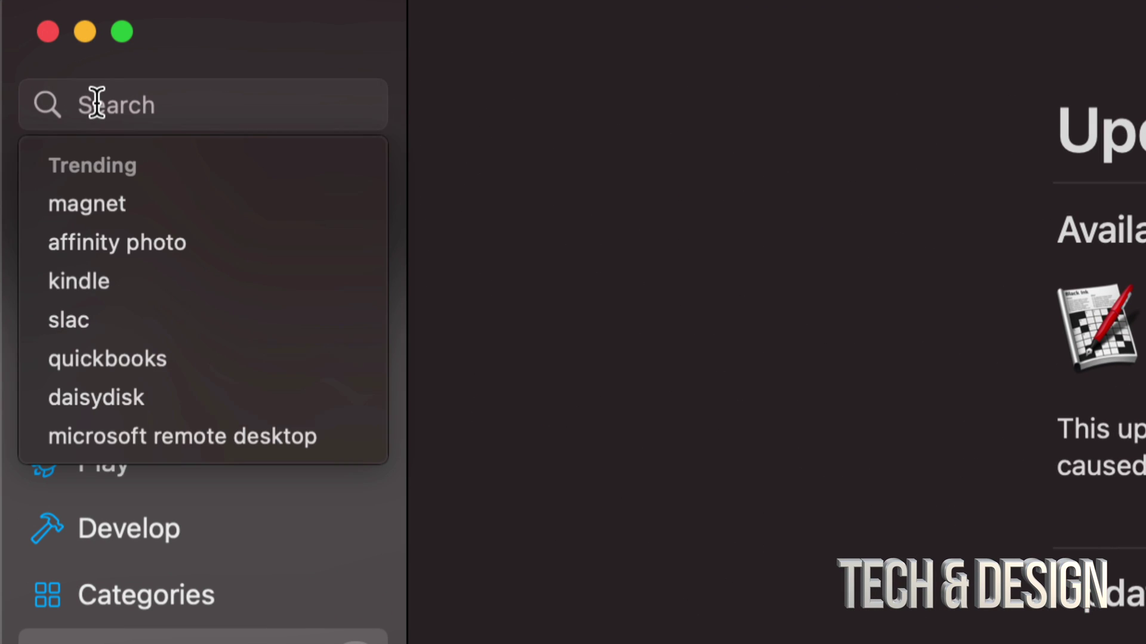
text(mon)
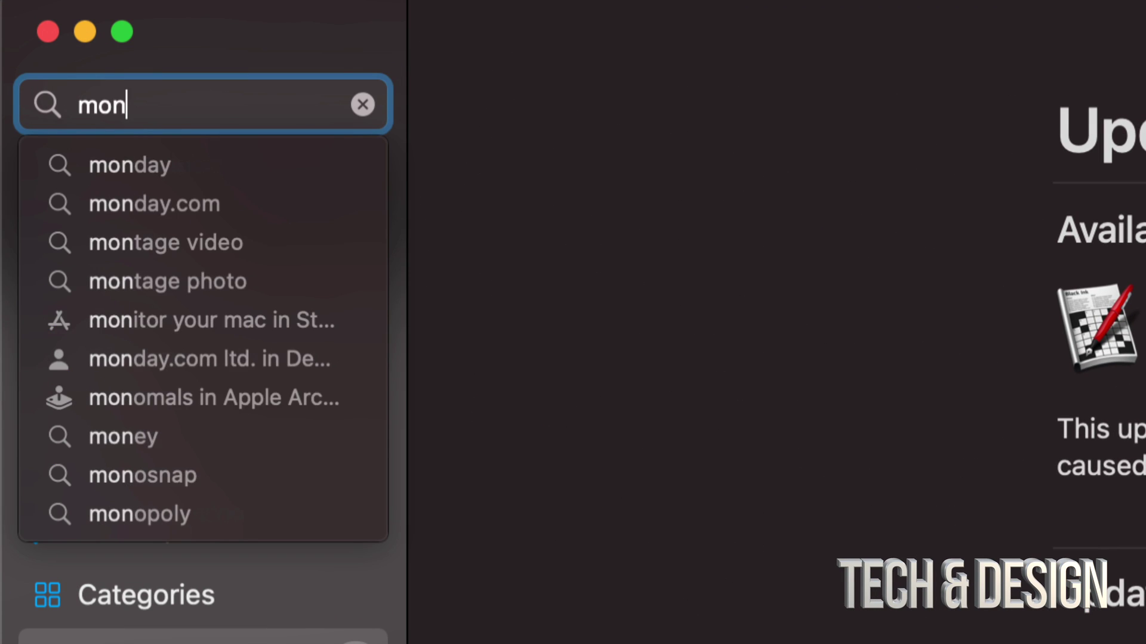
text(terey)
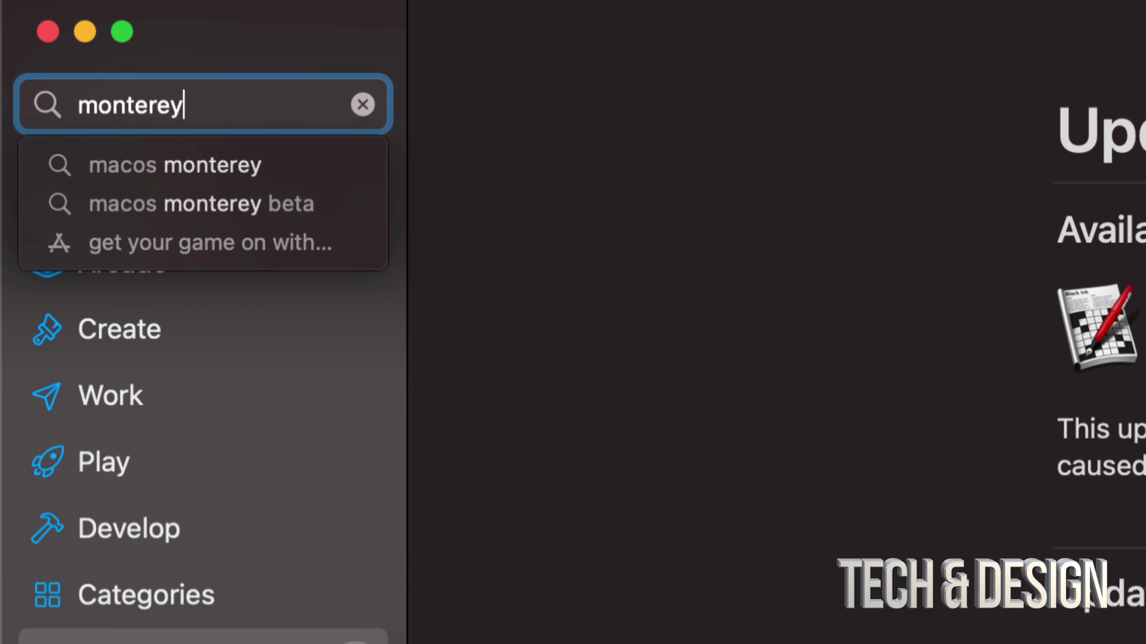
key(Return)
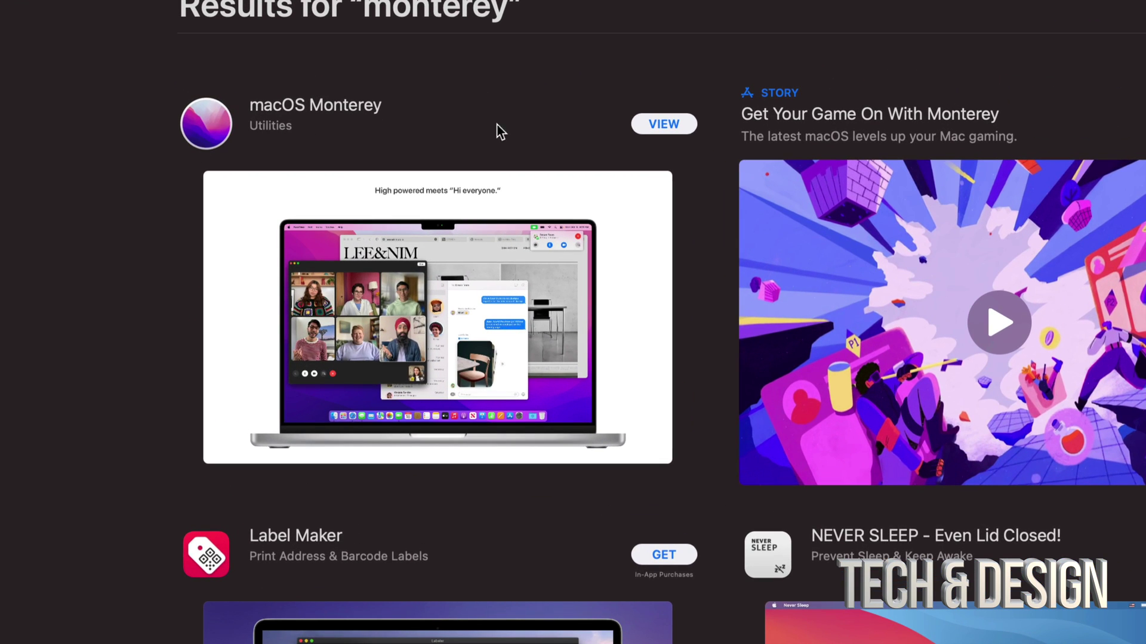
Open the macOS Monterey product page showing Utilities, 12.1 GB, free to get.
click(661, 121)
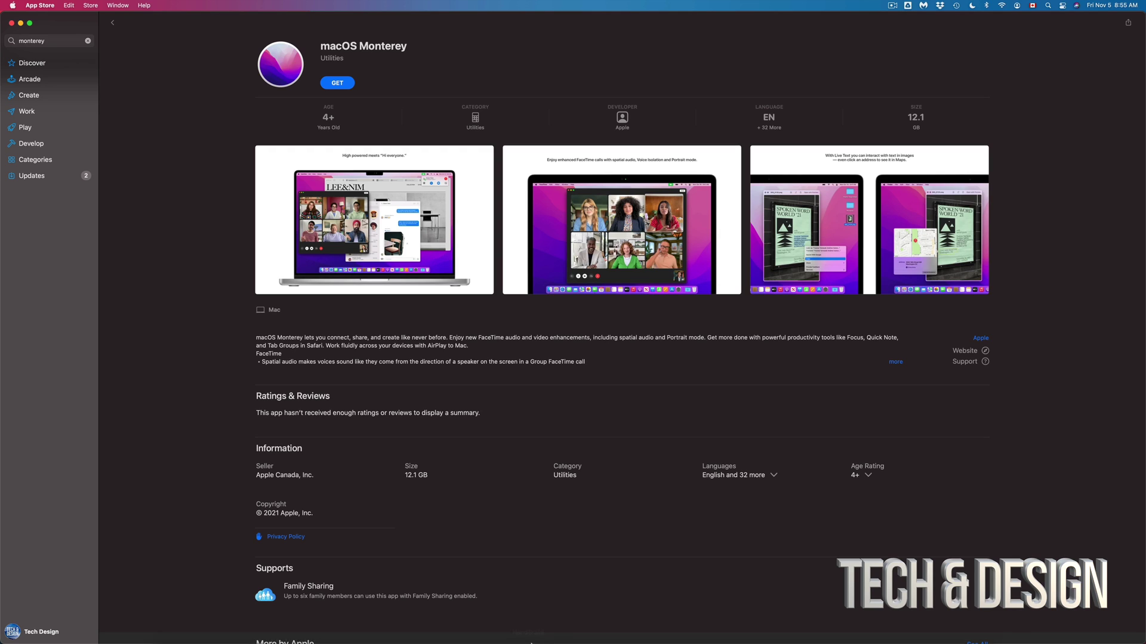
mouse_move(537, 638)
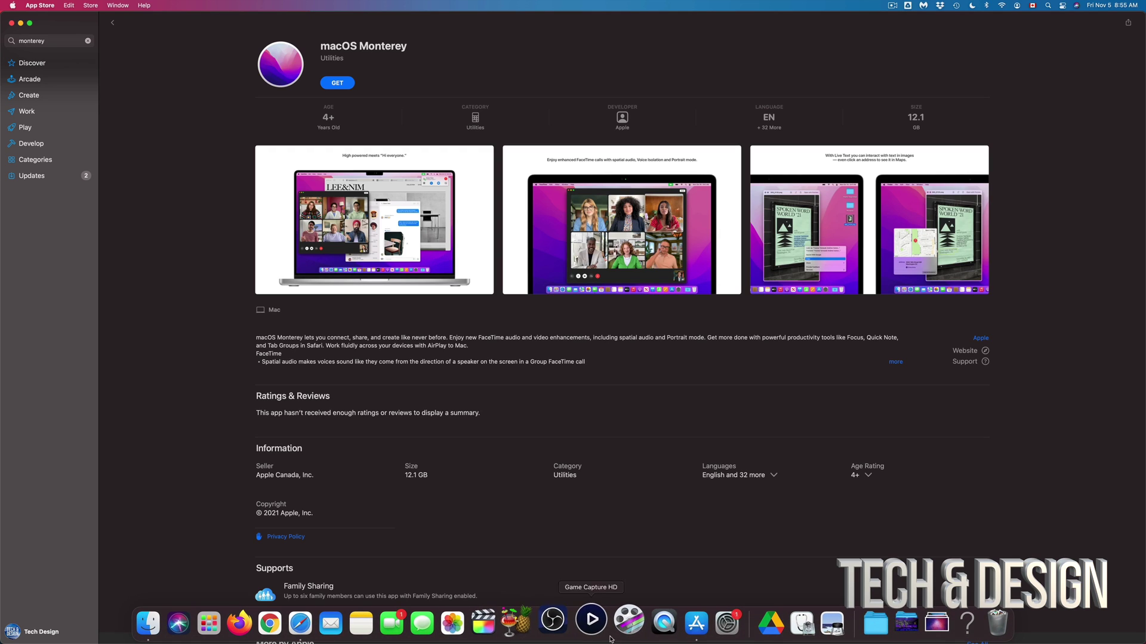
Bring the System Preferences main window, moved up and left, in front of the Monterey page.
click(715, 631)
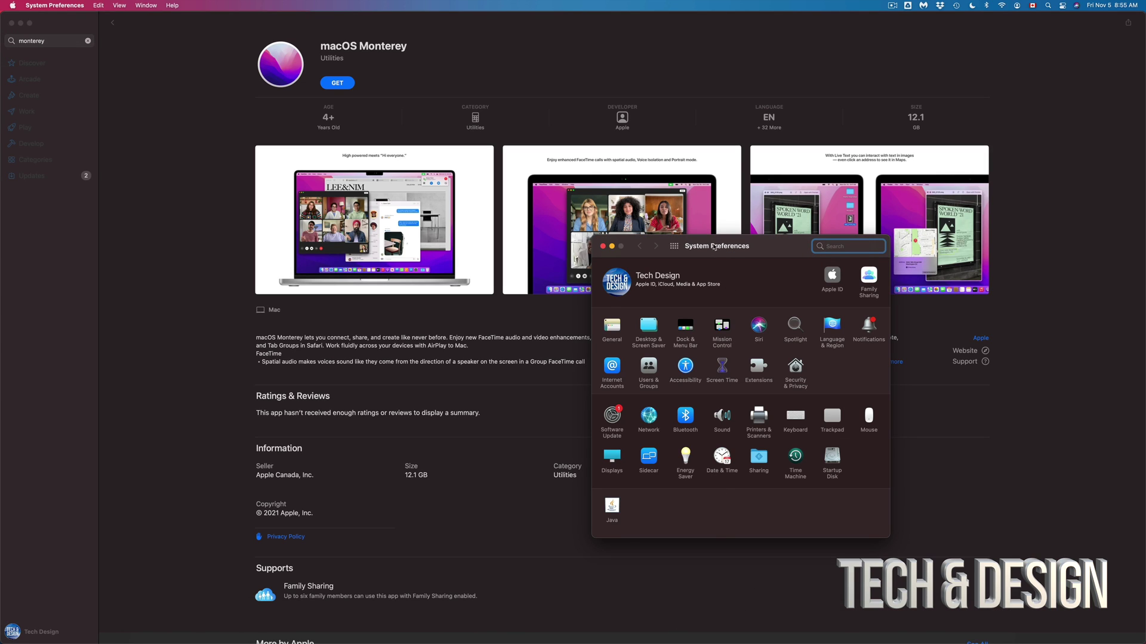
drag(714, 247, 632, 138)
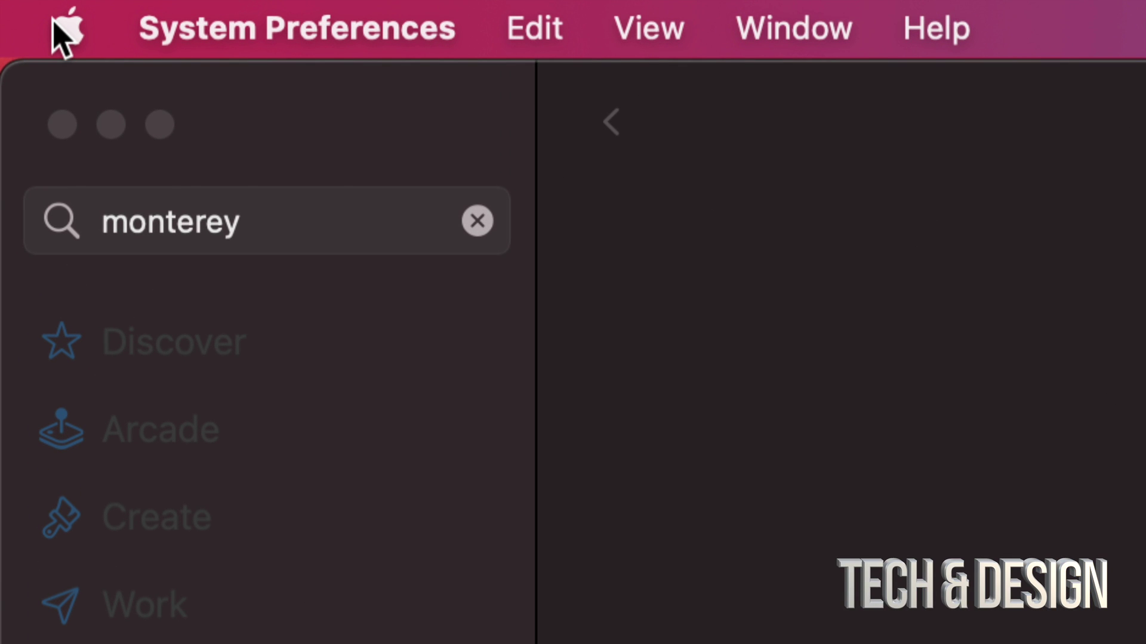
click(65, 28)
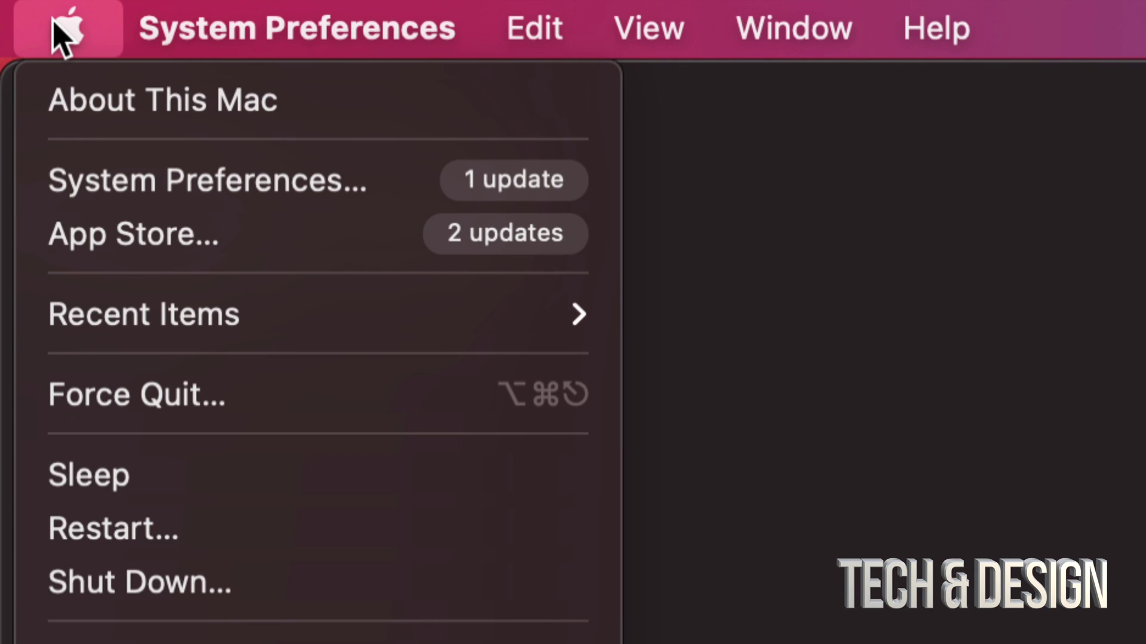
click(194, 203)
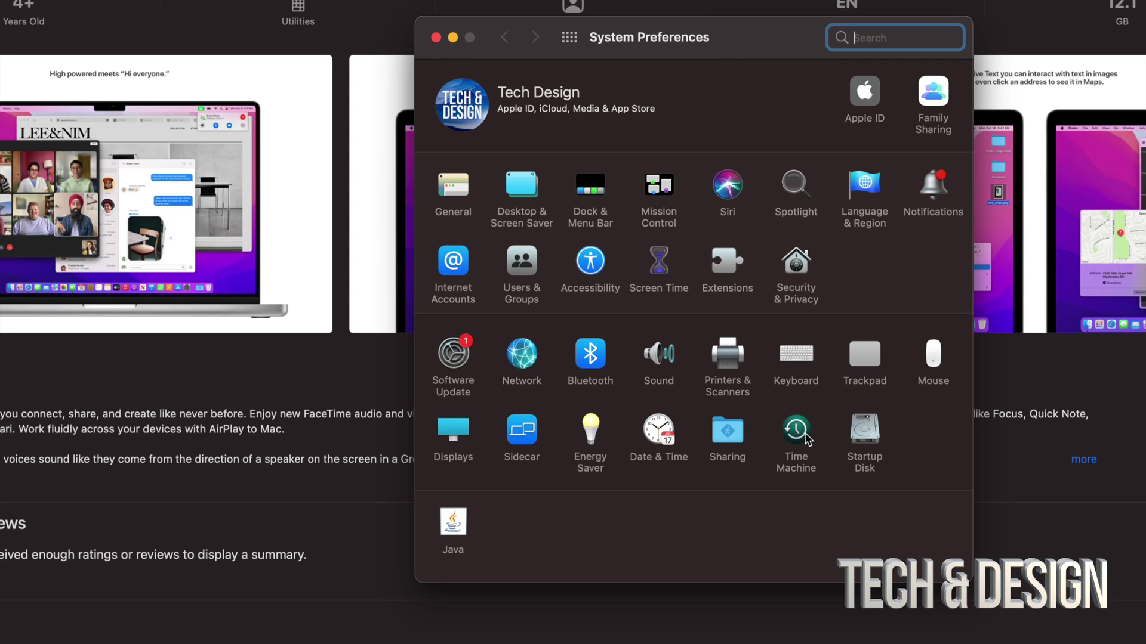
Show the Time Machine pane with automatic backups on and the latest backup at 8:48 AM.
click(806, 437)
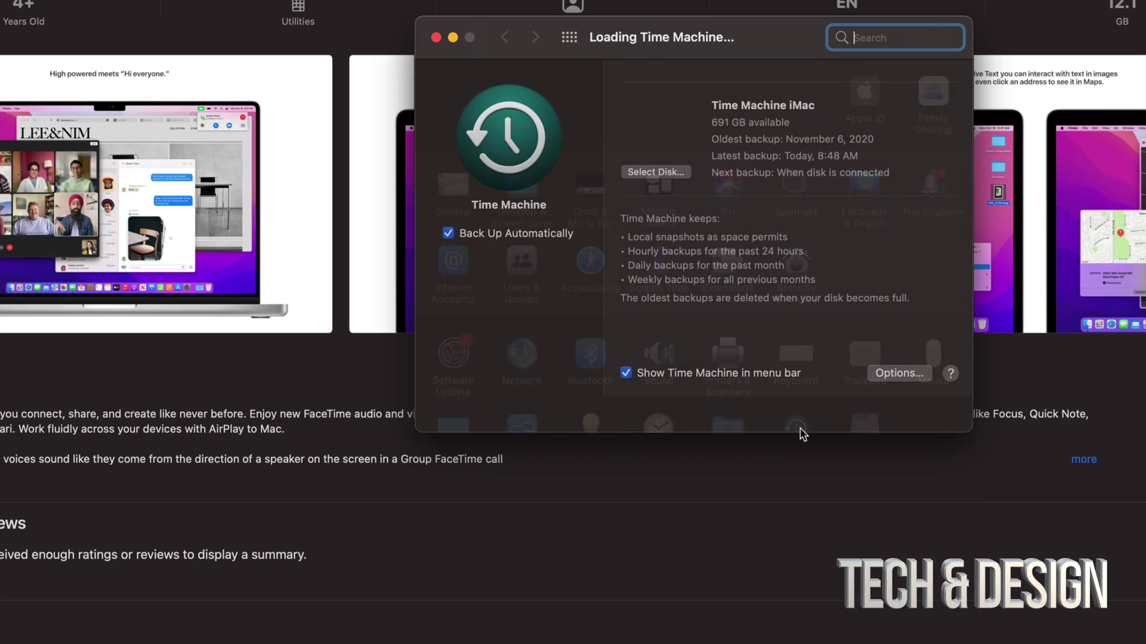
drag(669, 40, 641, 109)
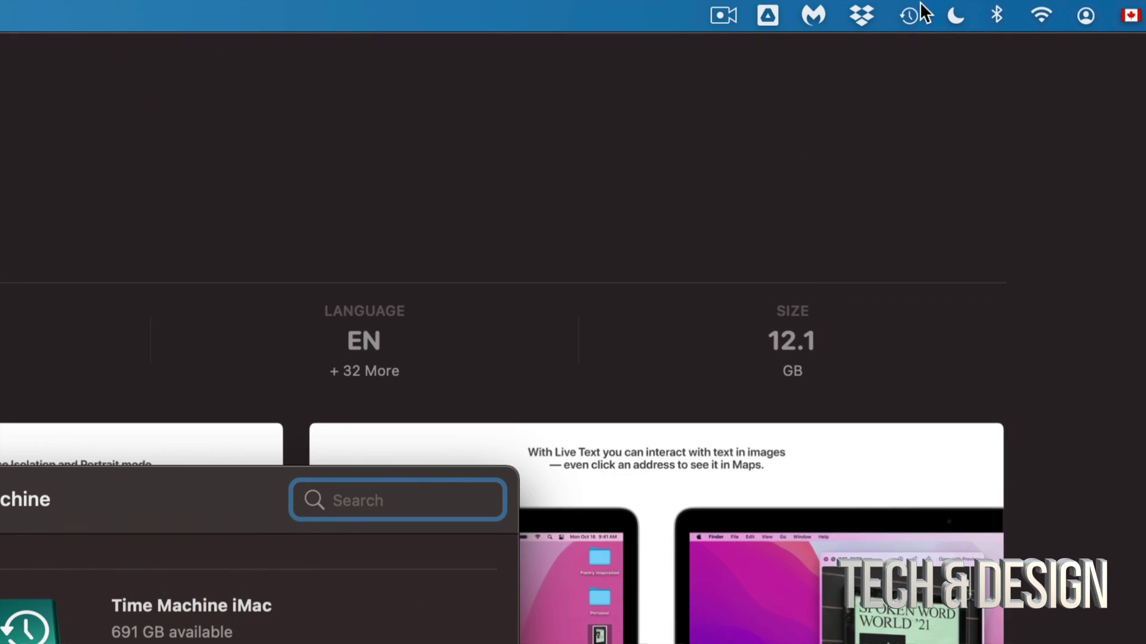
Start a Time Machine backup now from the menu-bar icon.
click(956, 6)
click(933, 128)
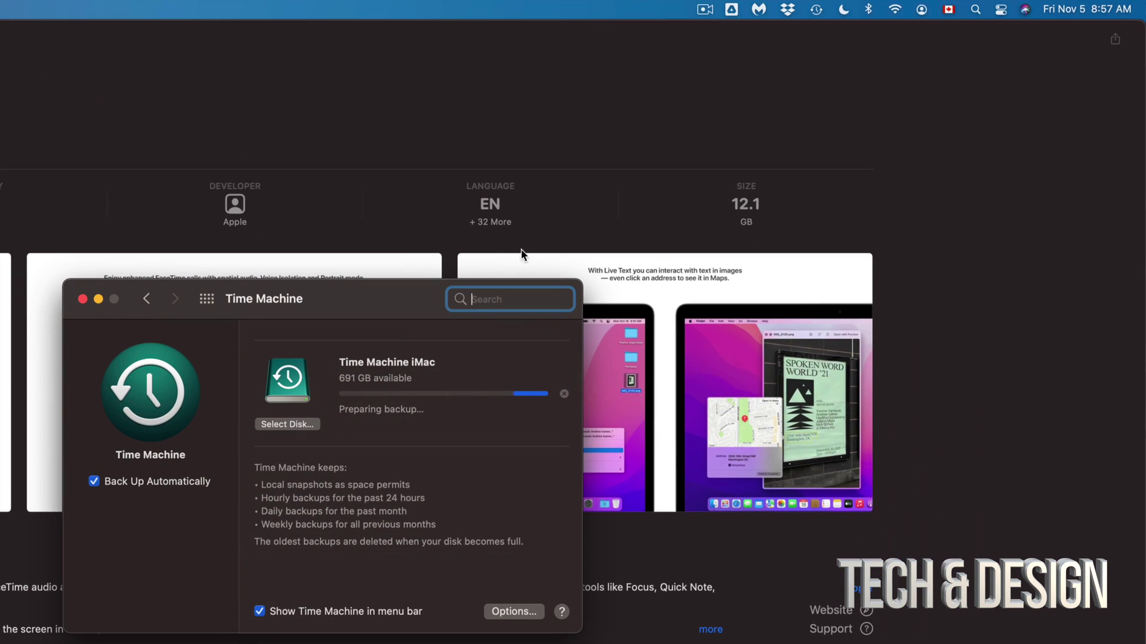
drag(313, 309, 623, 123)
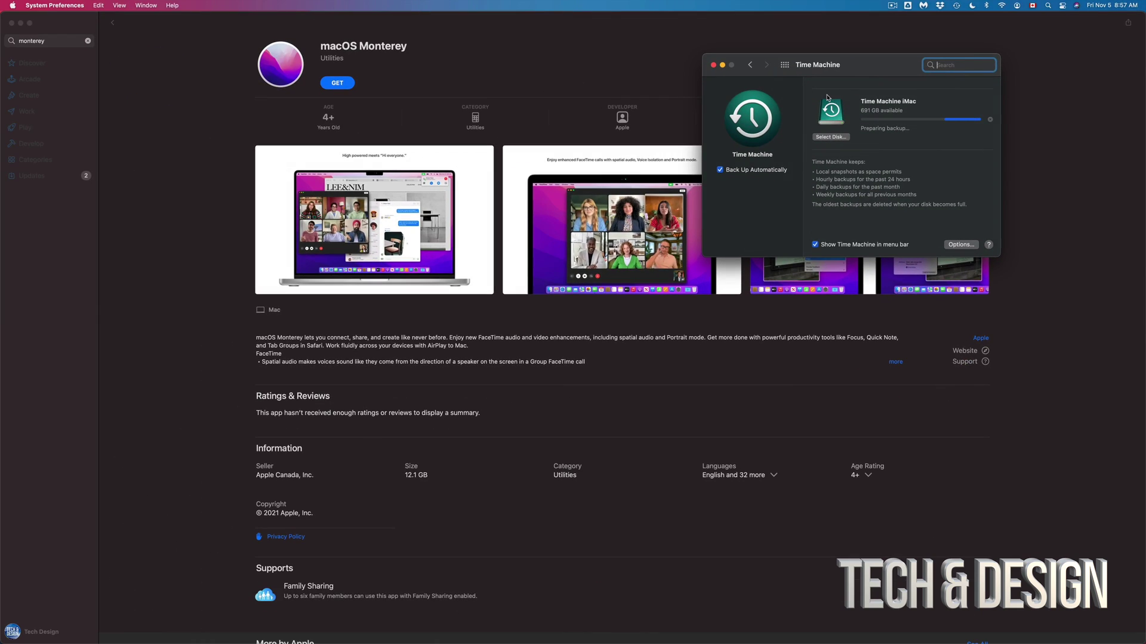
Return System Preferences from the Time Machine pane to the full grid of panes.
click(218, 60)
click(12, 5)
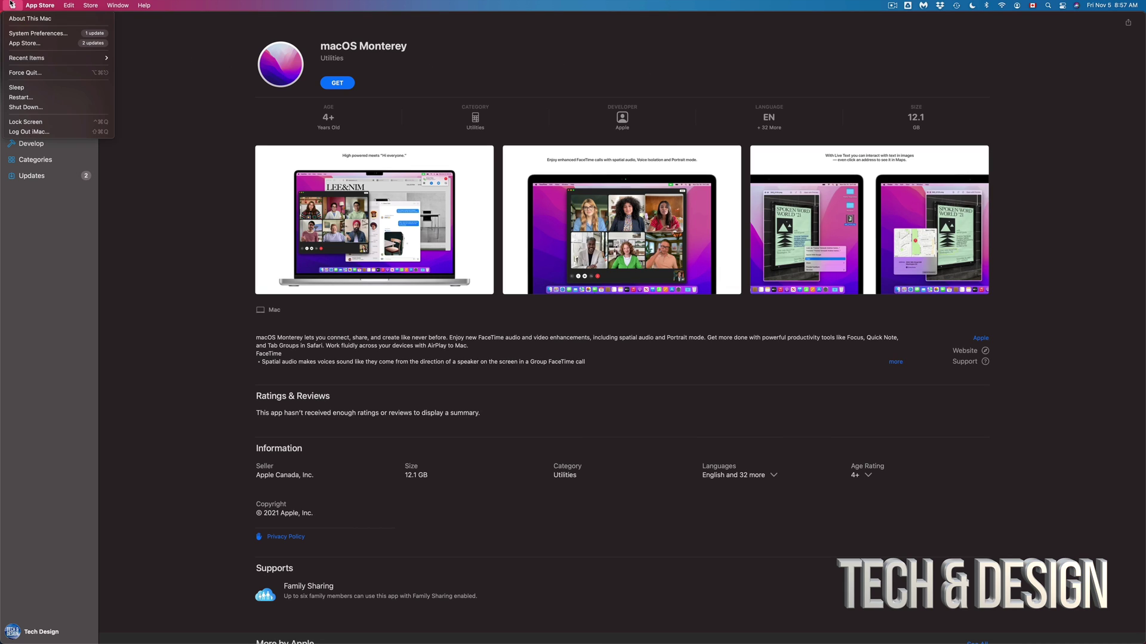
click(39, 34)
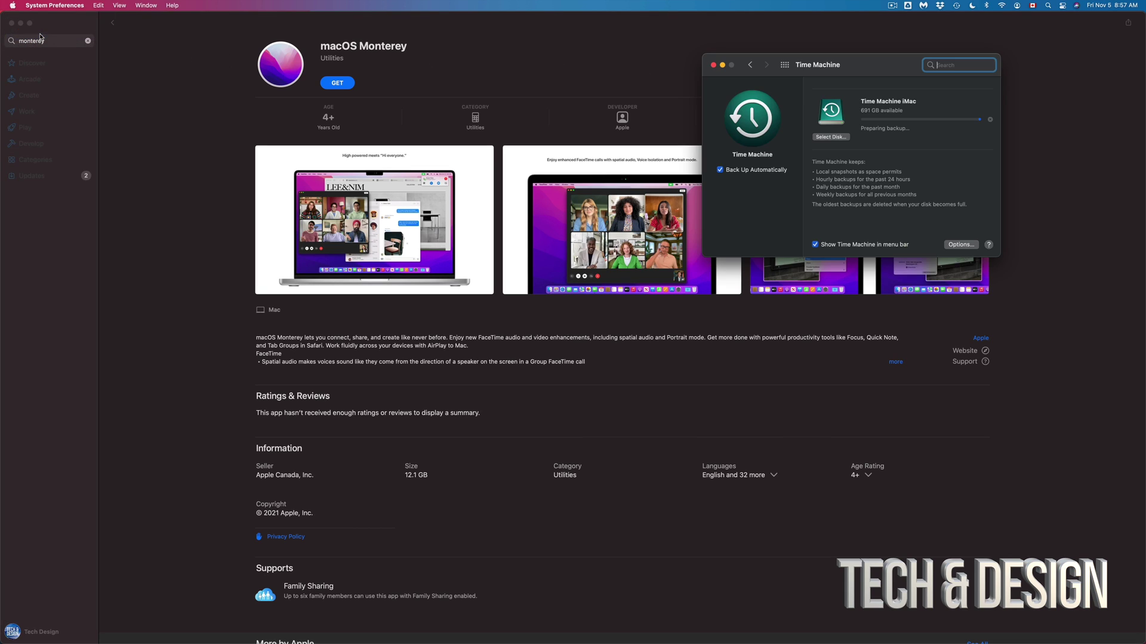
click(785, 64)
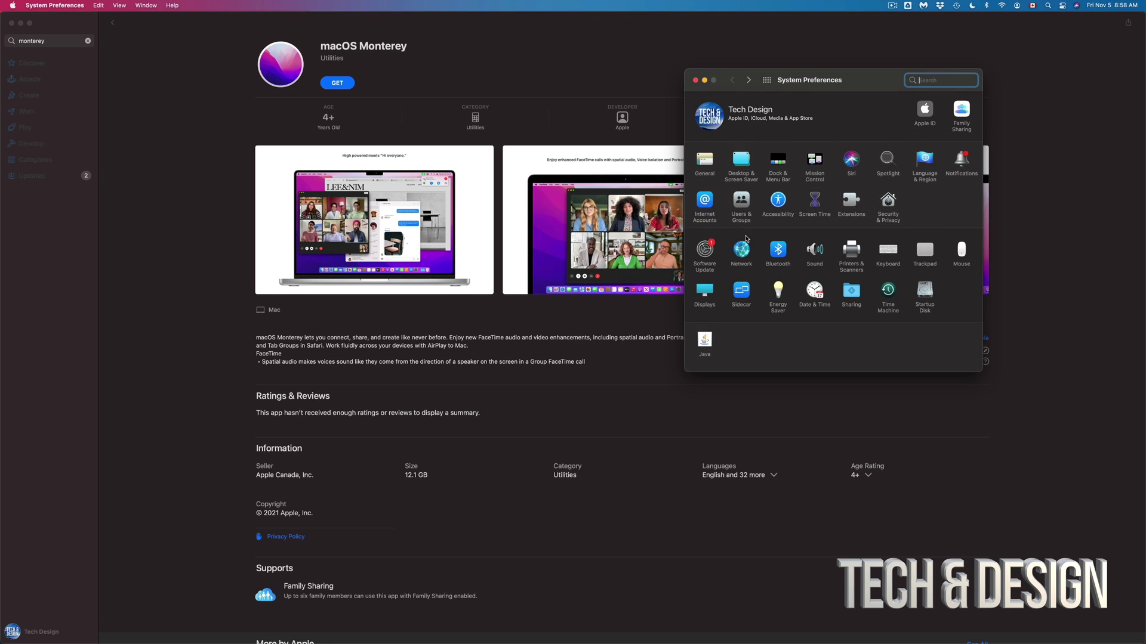
Open Software Update, close the Time Machine window, and request the macOS Monterey 12.0.1 download.
click(705, 254)
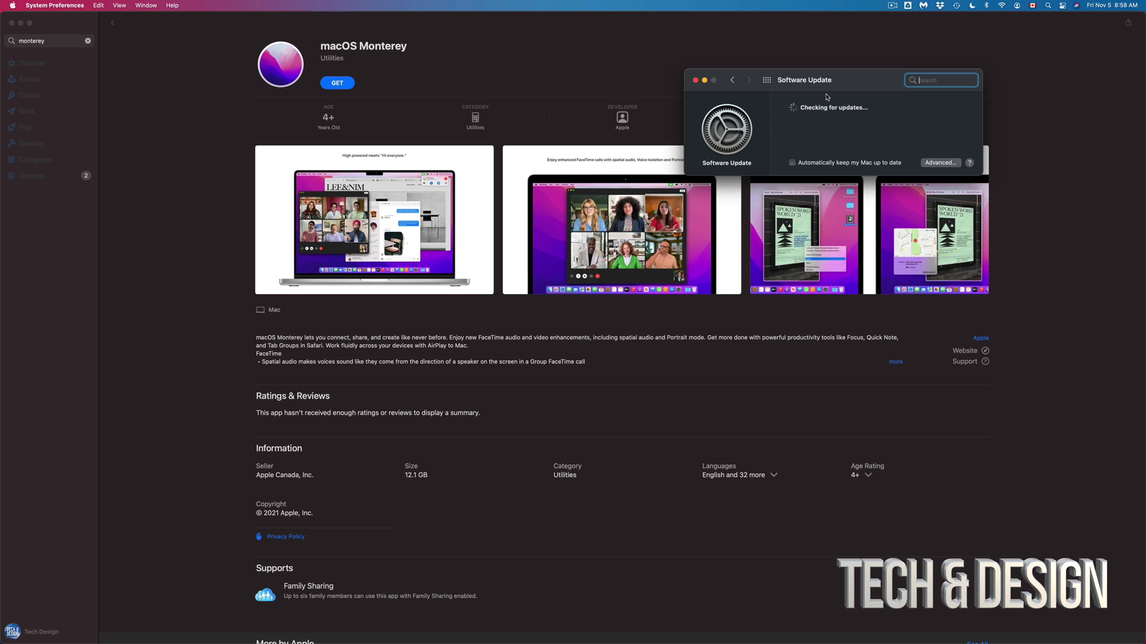
drag(824, 85, 586, 38)
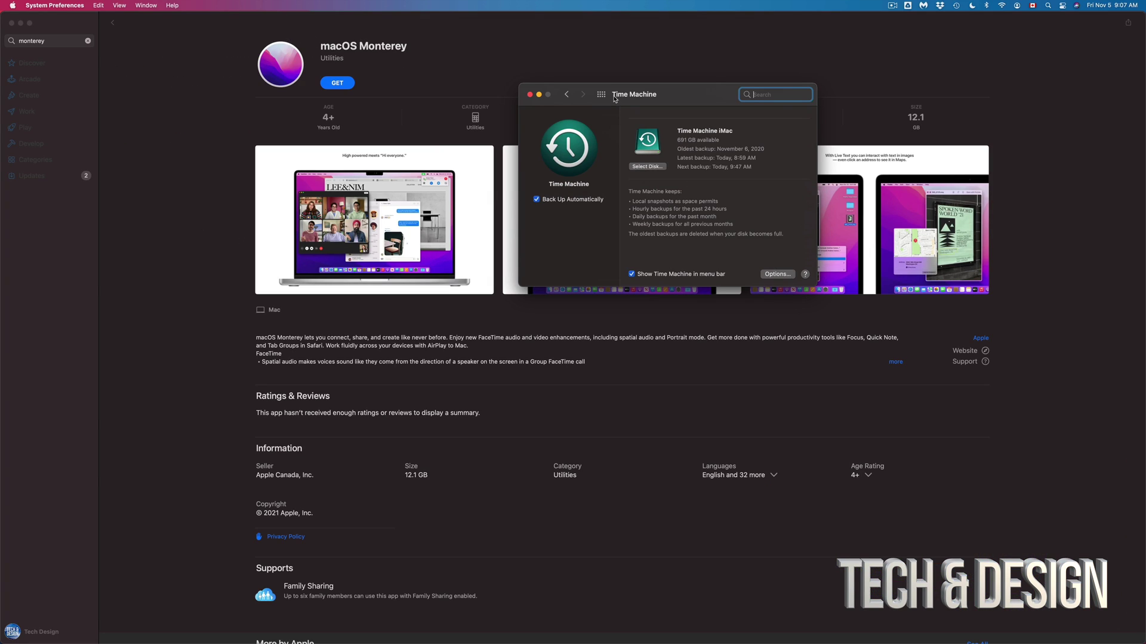
drag(614, 98, 671, 96)
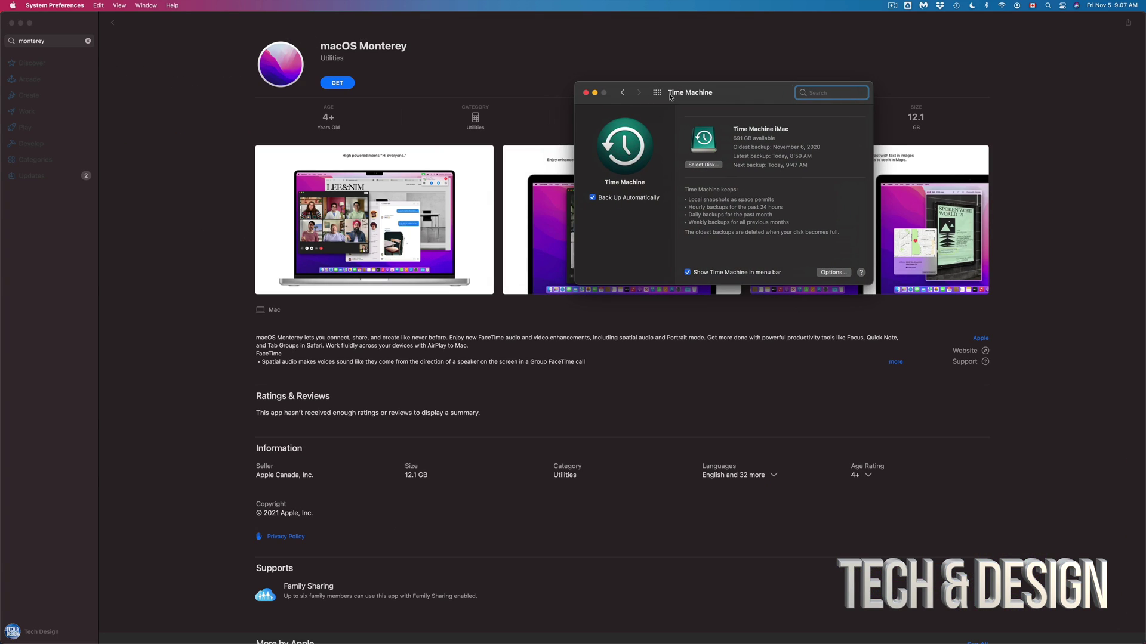
click(586, 94)
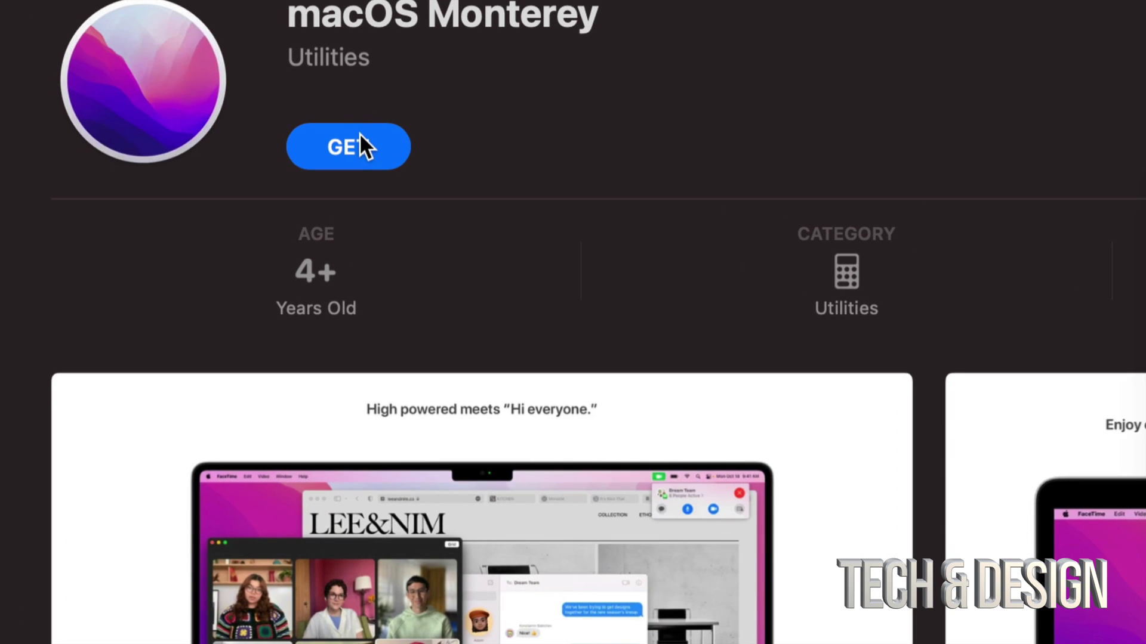
click(360, 136)
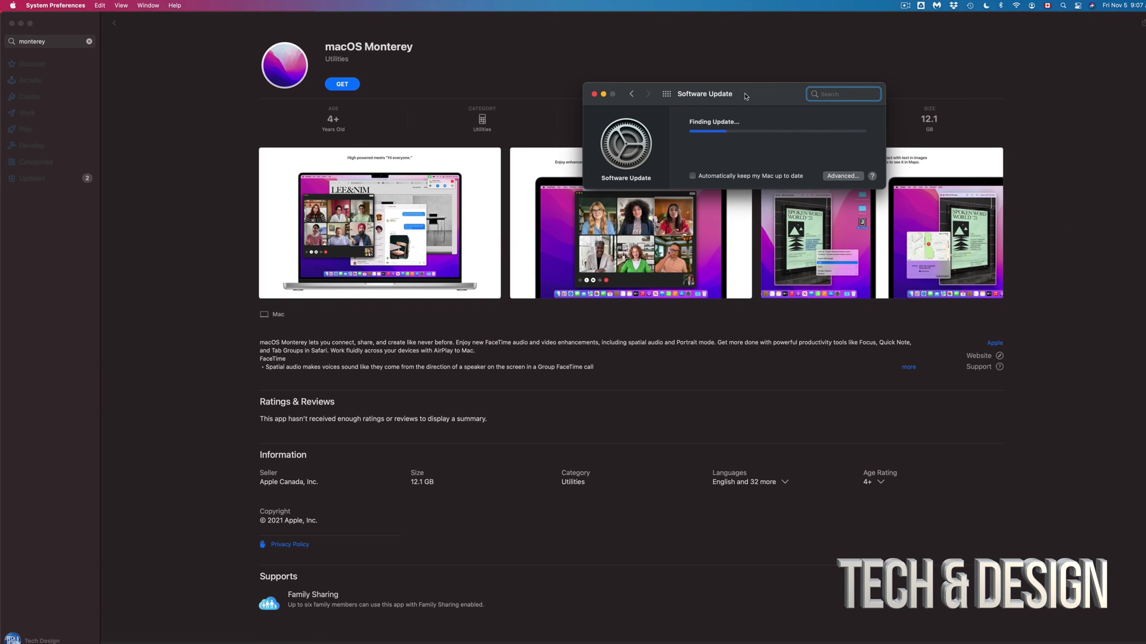
drag(748, 95, 652, 81)
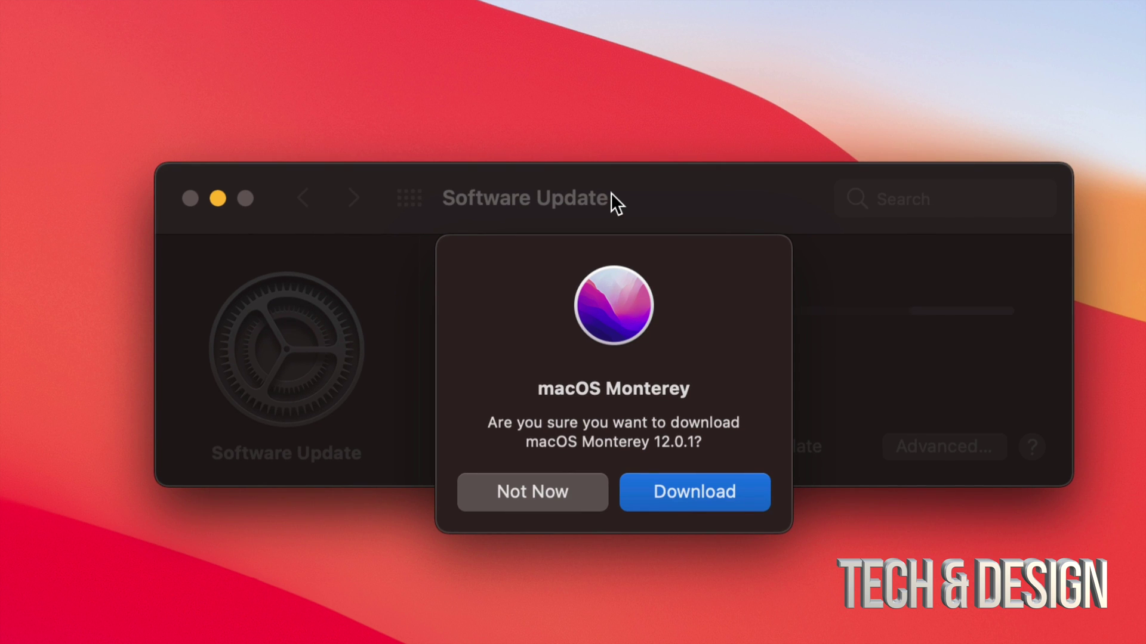
Confirm the macOS Monterey 12.0.1 download and wait for the installer to open.
click(700, 492)
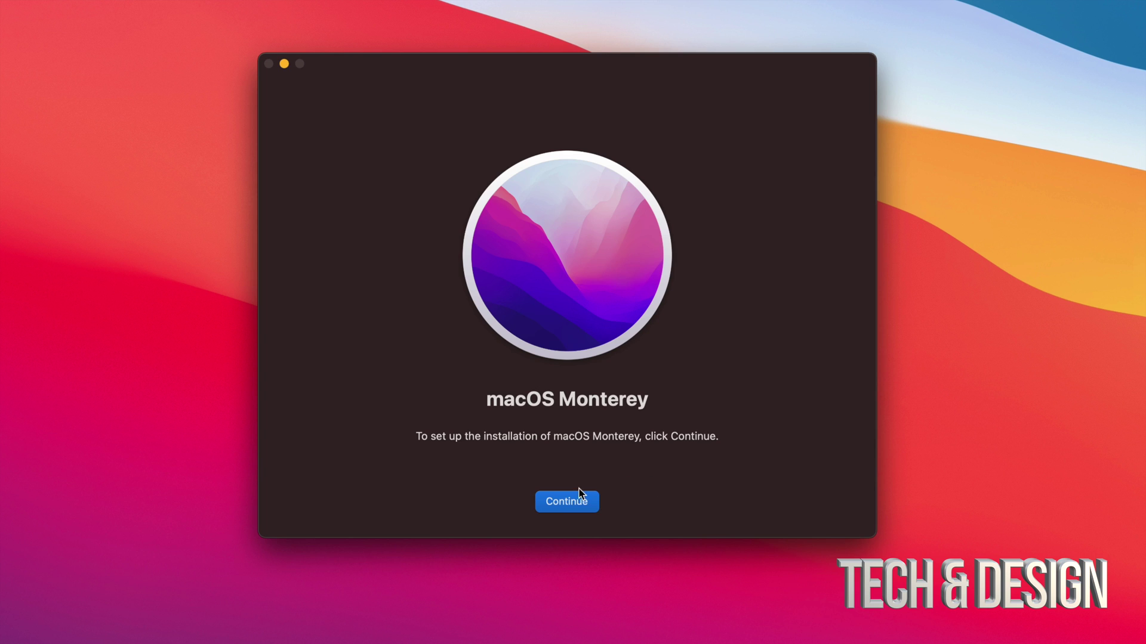
Accept the license and install Monterey on Macintosh HD, authorising with the administrator password.
click(566, 501)
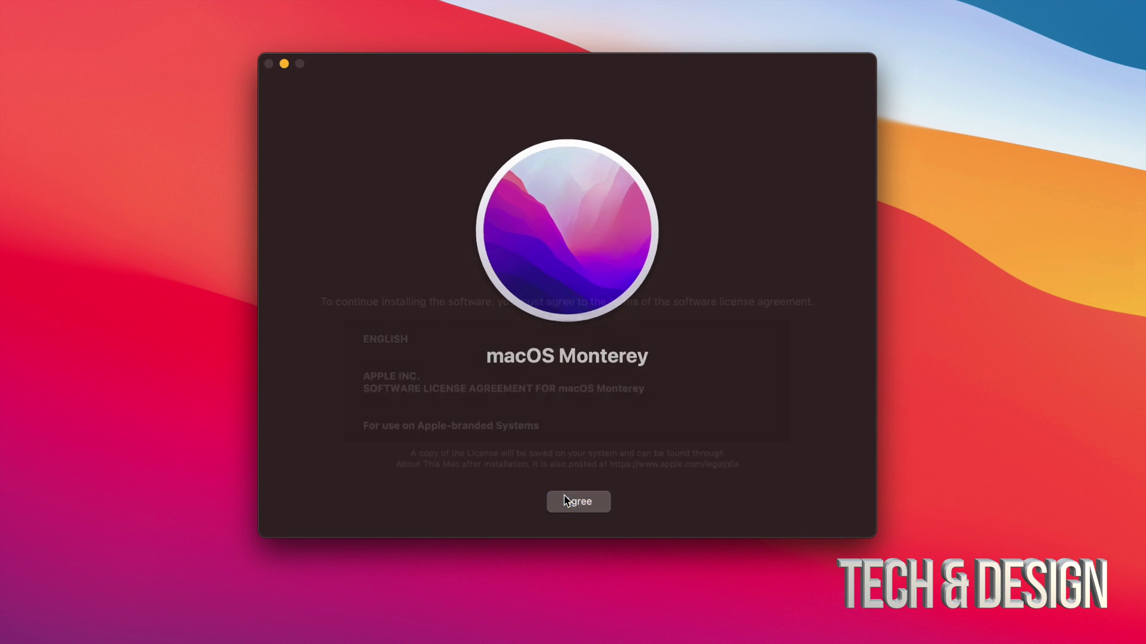
click(597, 502)
click(607, 356)
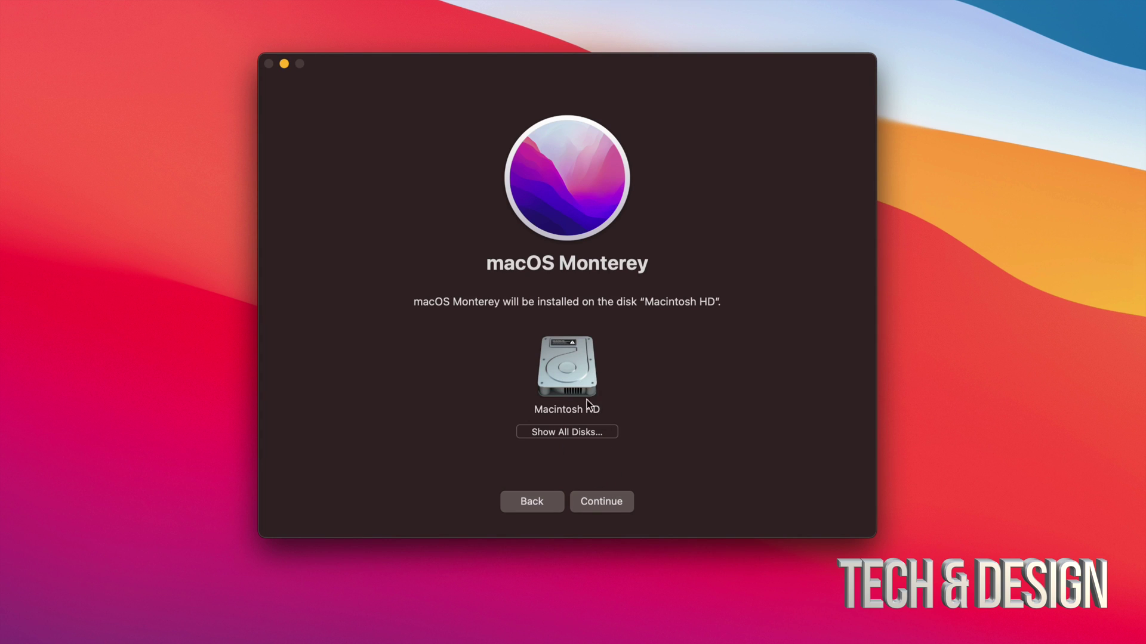
click(604, 499)
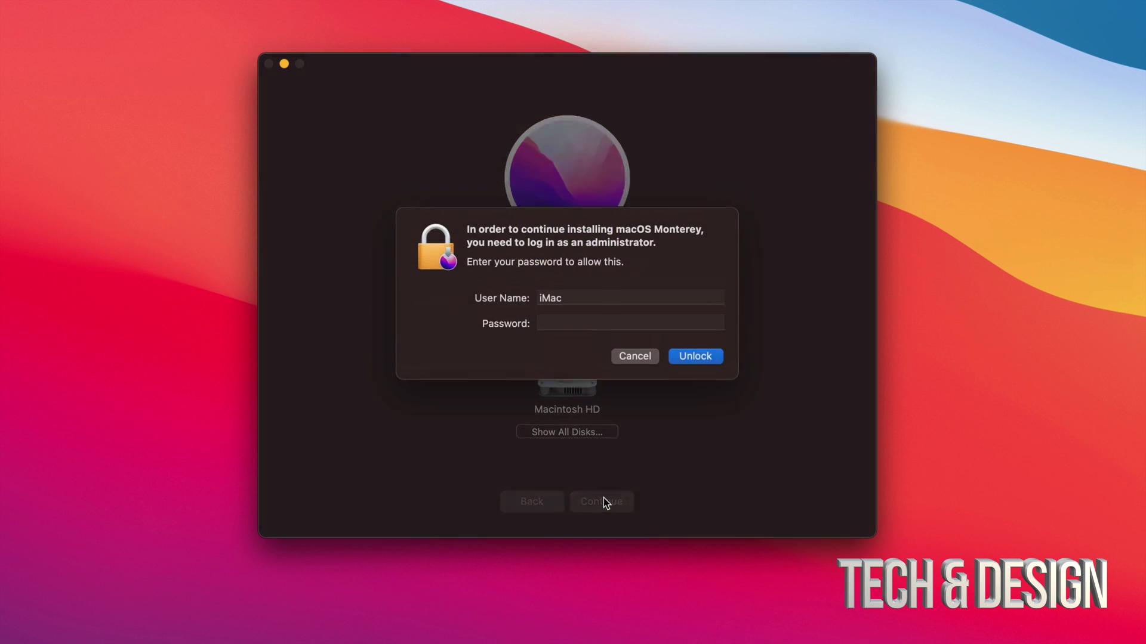
click(697, 356)
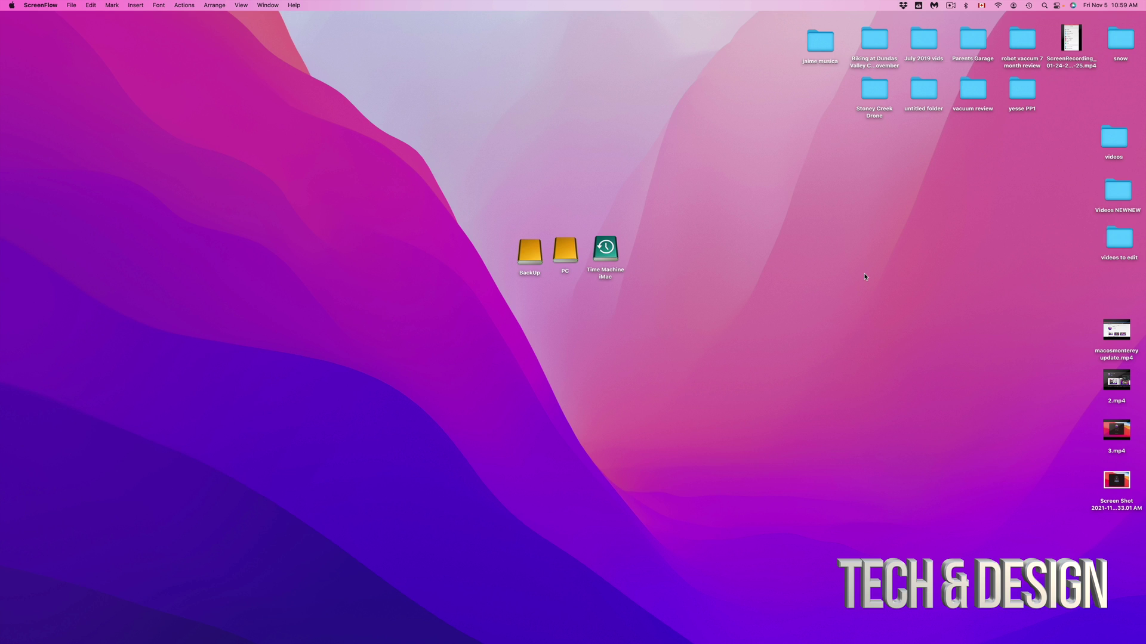
click(845, 270)
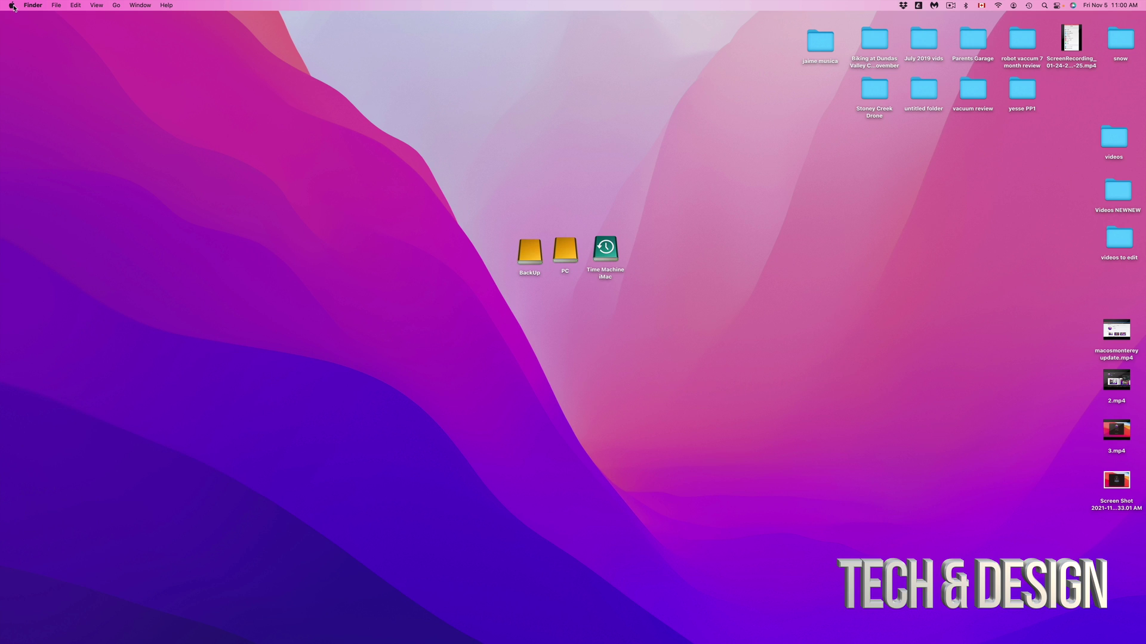
click(37, 33)
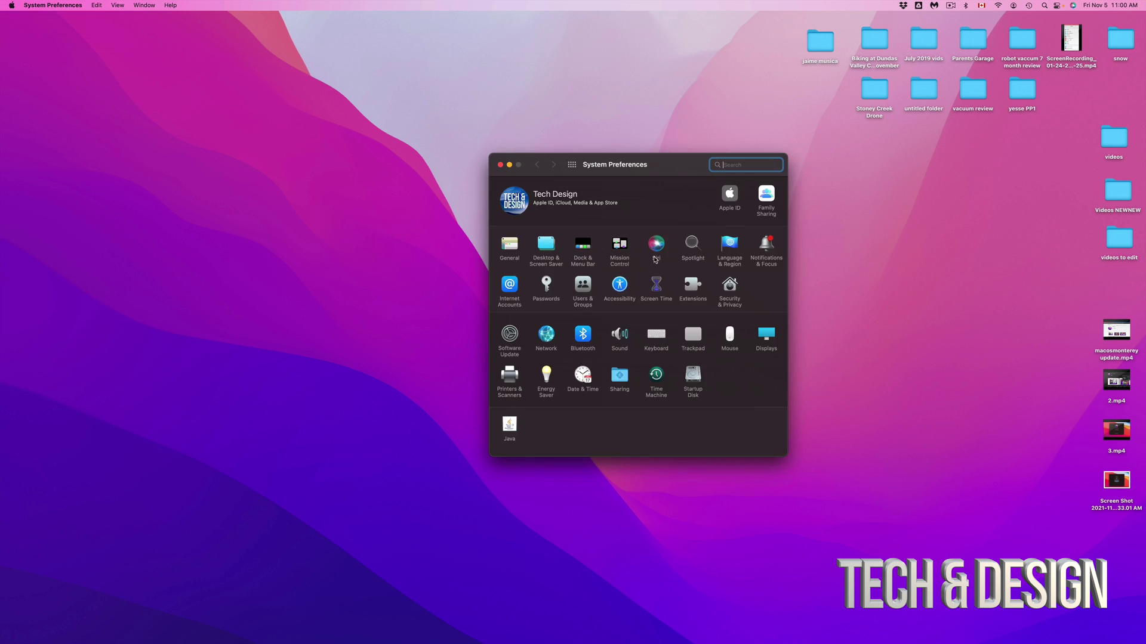